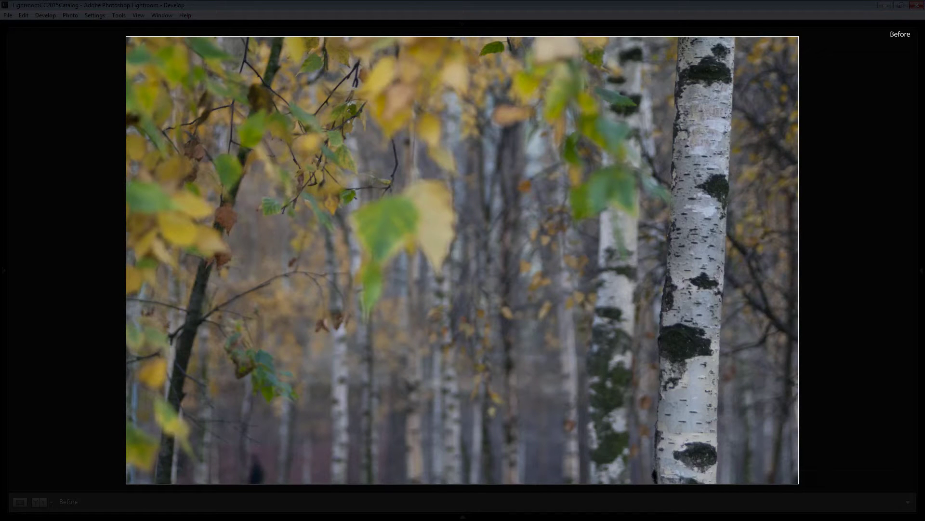
Exit the Before preview so the Develop loupe shows the unedited birch forest photo
{"action": "key", "text": "backslash"}
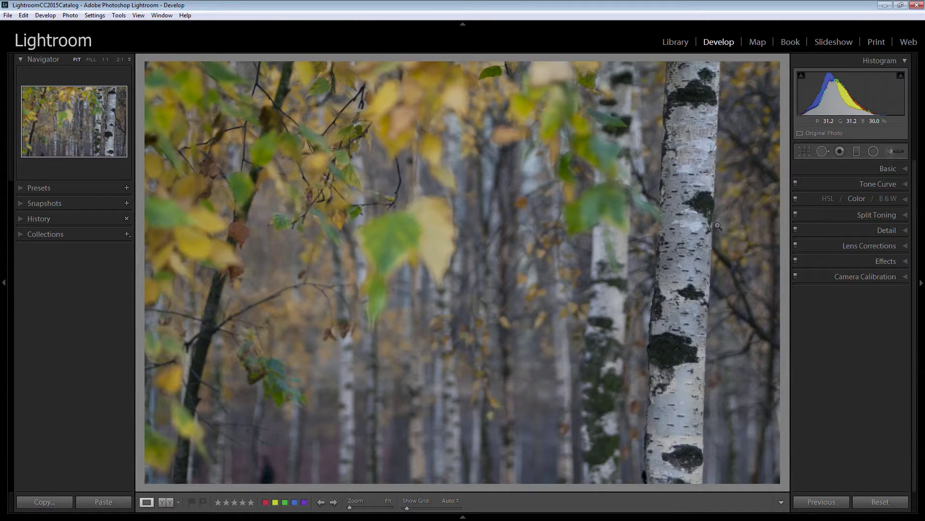
Sample the neutral birch trunk bark for a custom white balance of Temp 5450, Tint +10
{"action": "left_click", "coordinate": [899, 170]}
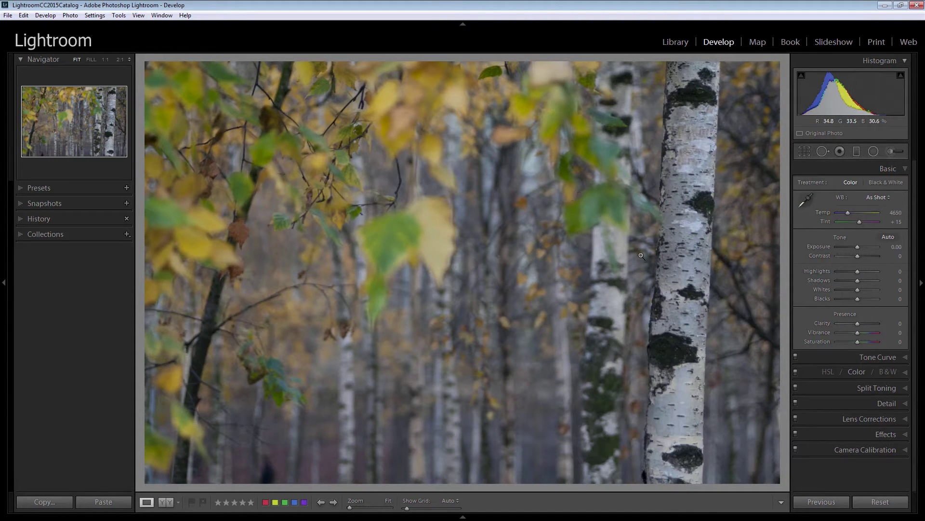
{"action": "left_click", "coordinate": [805, 199]}
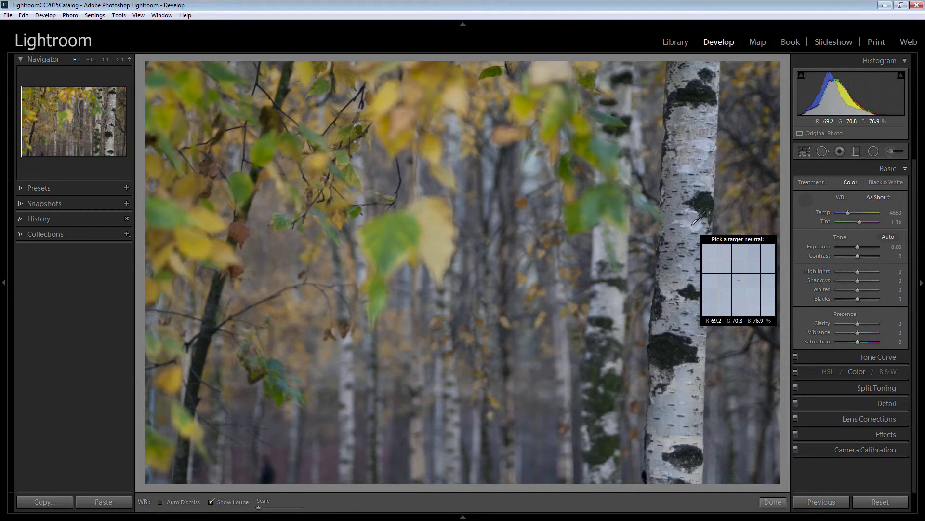
{"action": "left_click", "coordinate": [694, 224]}
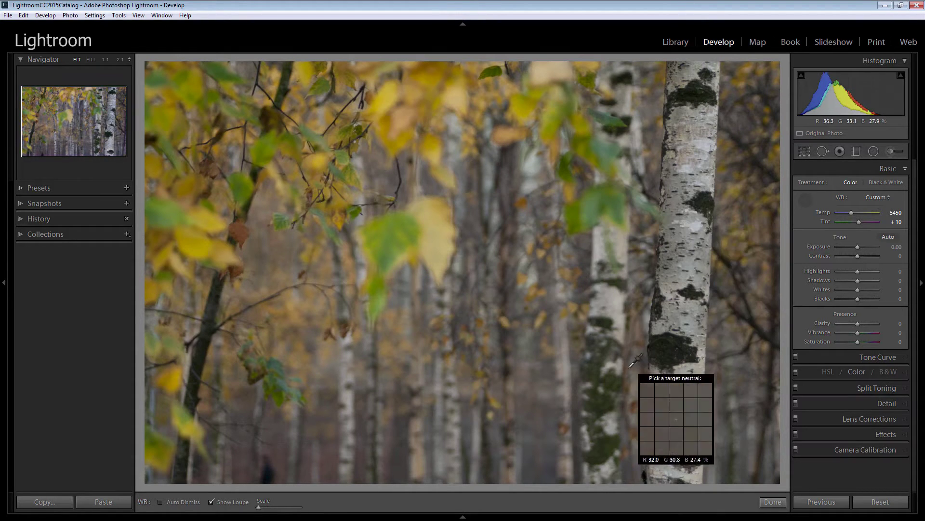
{"action": "left_click", "coordinate": [804, 200]}
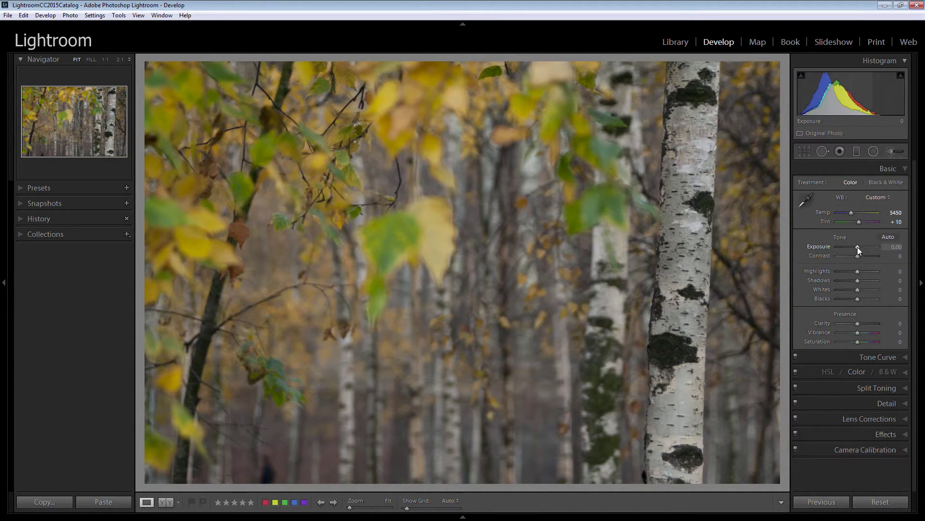
Set Exposure +0.83, Contrast +48, Highlights -79 and Shadows -40 in the Basic panel
{"action": "left_click_drag", "start_coordinate": [858, 247], "coordinate": [860, 250]}
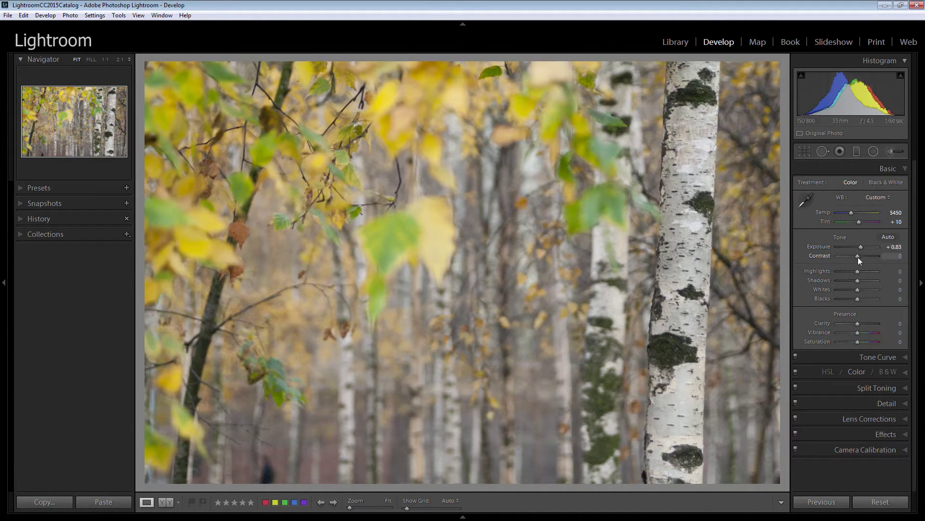
{"action": "left_click_drag", "start_coordinate": [858, 257], "coordinate": [869, 257]}
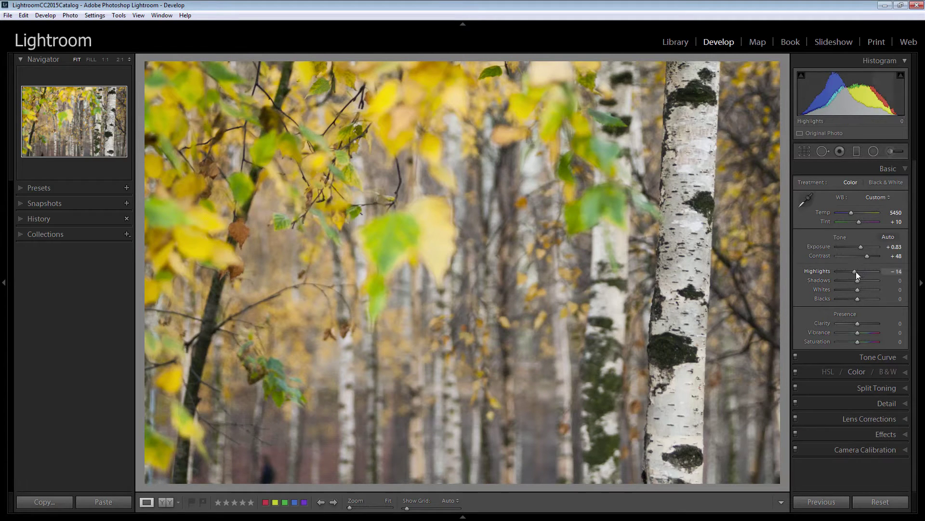
{"action": "left_click_drag", "start_coordinate": [856, 270], "coordinate": [843, 273]}
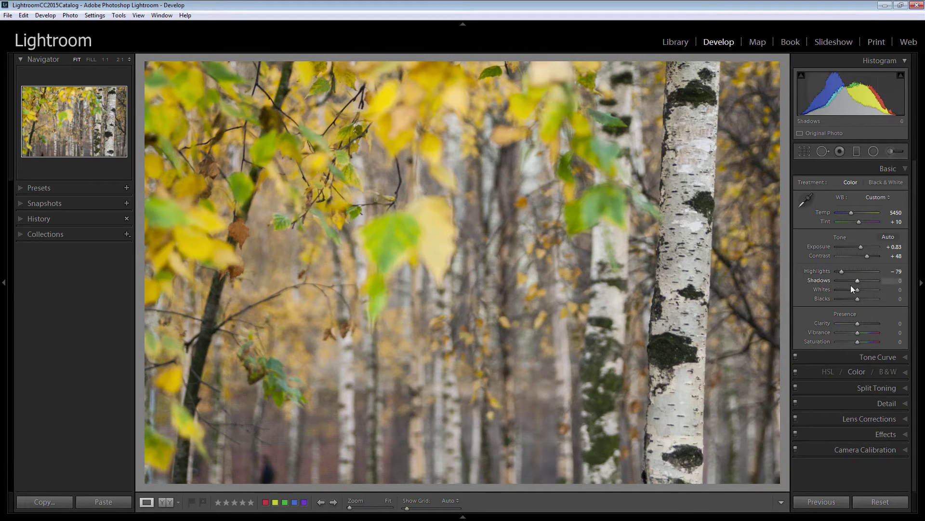
{"action": "left_click_drag", "start_coordinate": [857, 282], "coordinate": [851, 286]}
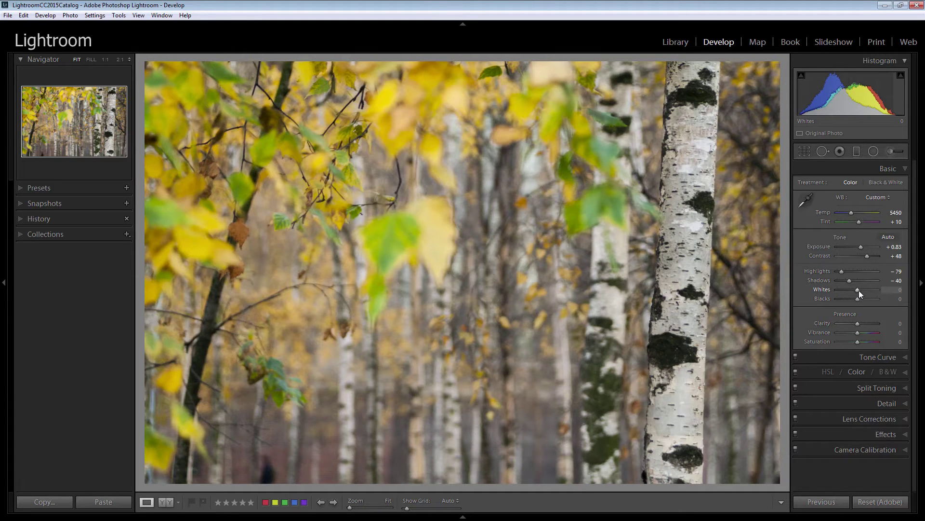
Raise Whites to +36 and lower Blacks to -33 while checking the clipping preview
{"action": "left_click_drag", "start_coordinate": [857, 290], "coordinate": [859, 290]}
{"action": "key", "text": "alt"}
{"action": "mouse_move", "coordinate": [859, 290]}
{"action": "left_mouse_down"}
{"action": "mouse_move", "coordinate": [876, 288]}
{"action": "mouse_move", "coordinate": [865, 290]}
{"action": "left_mouse_up"}
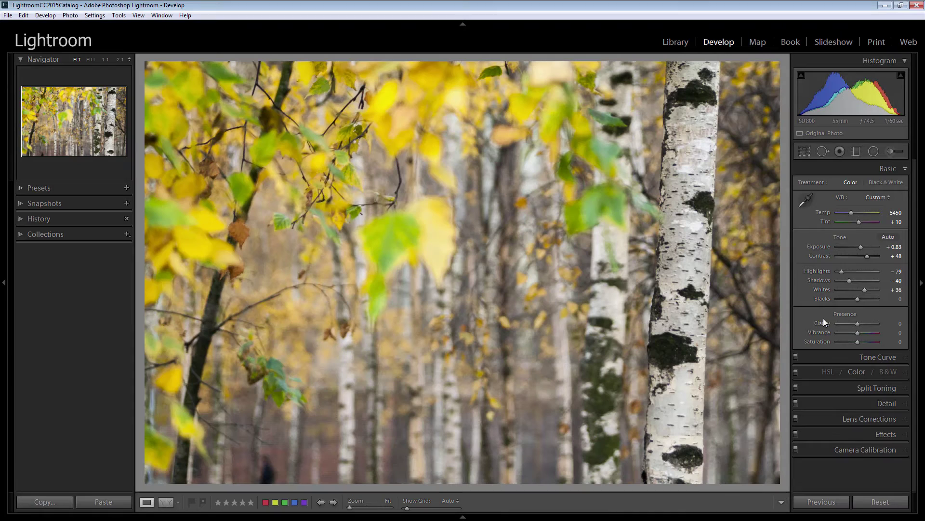
{"action": "key", "text": "alt"}
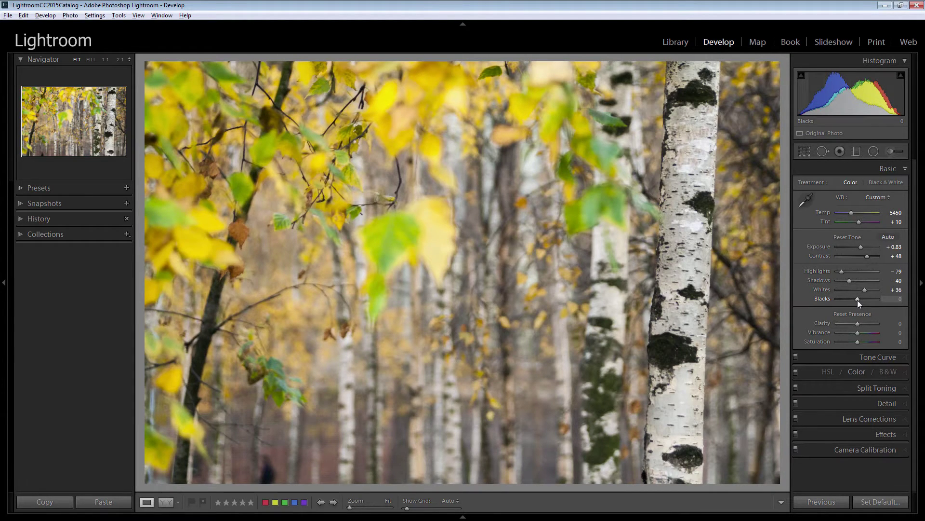
{"action": "left_click_drag", "start_coordinate": [858, 300], "coordinate": [851, 304]}
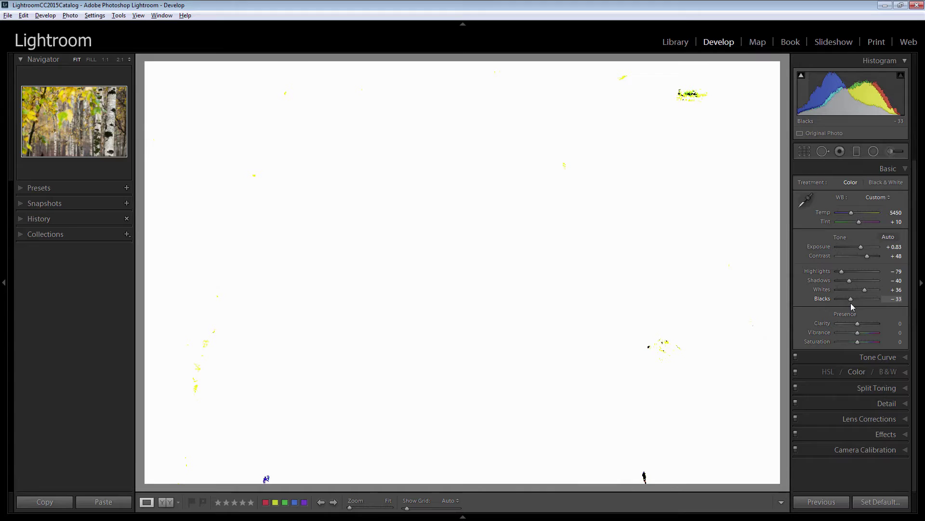
{"action": "left_click_drag", "start_coordinate": [851, 305], "coordinate": [851, 305]}
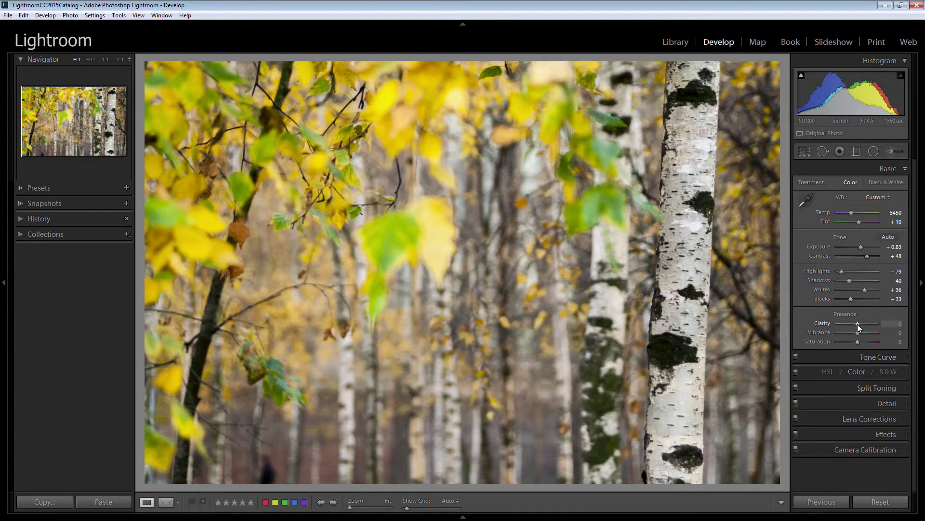
Set Presence Clarity to +10 and Vibrance to +17, leaving Saturation at 0
{"action": "left_click_drag", "start_coordinate": [859, 324], "coordinate": [860, 325]}
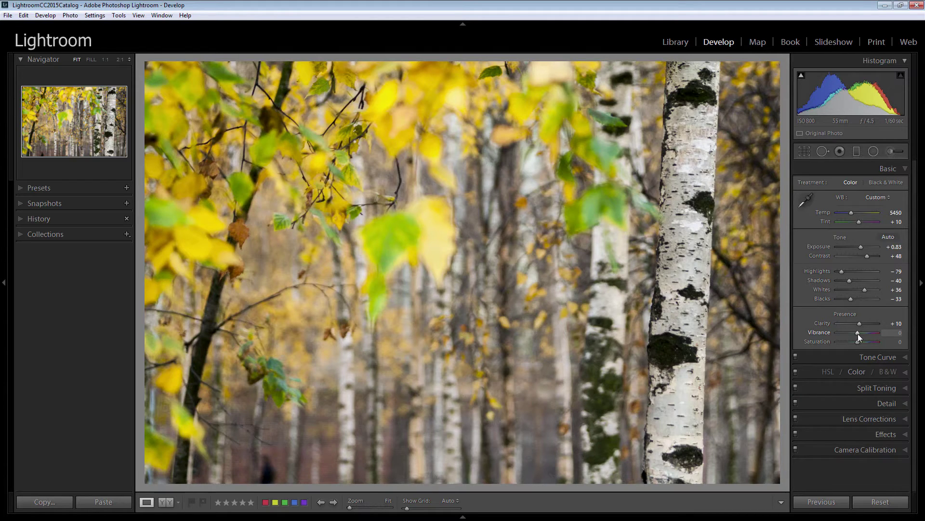
{"action": "left_click_drag", "start_coordinate": [858, 333], "coordinate": [861, 335]}
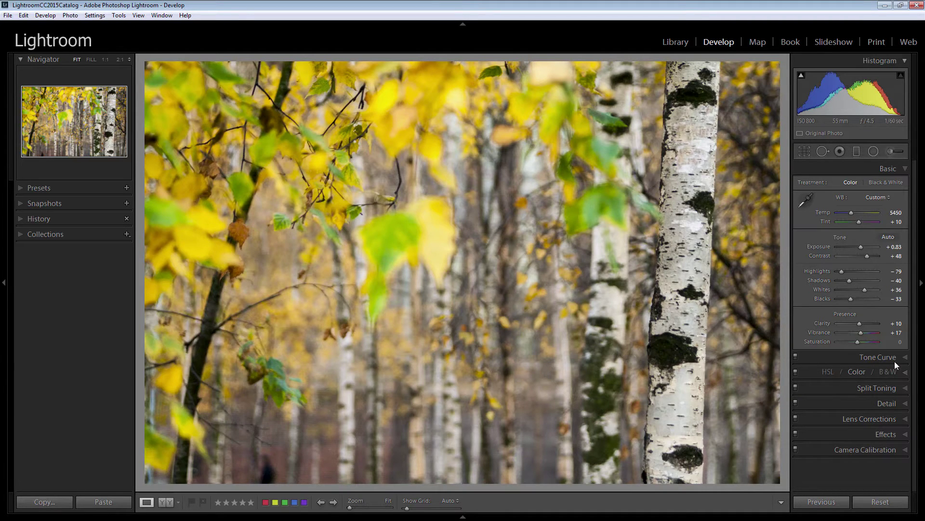
Inspect the background trees at 1:1, set Luminance noise reduction to 32, then return to Fit
{"action": "left_click", "coordinate": [905, 406]}
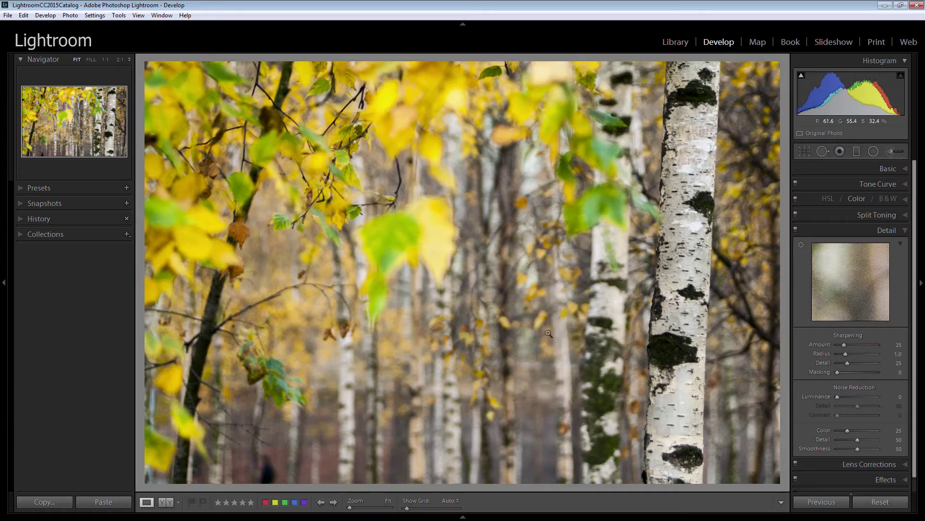
{"action": "left_click", "coordinate": [480, 285]}
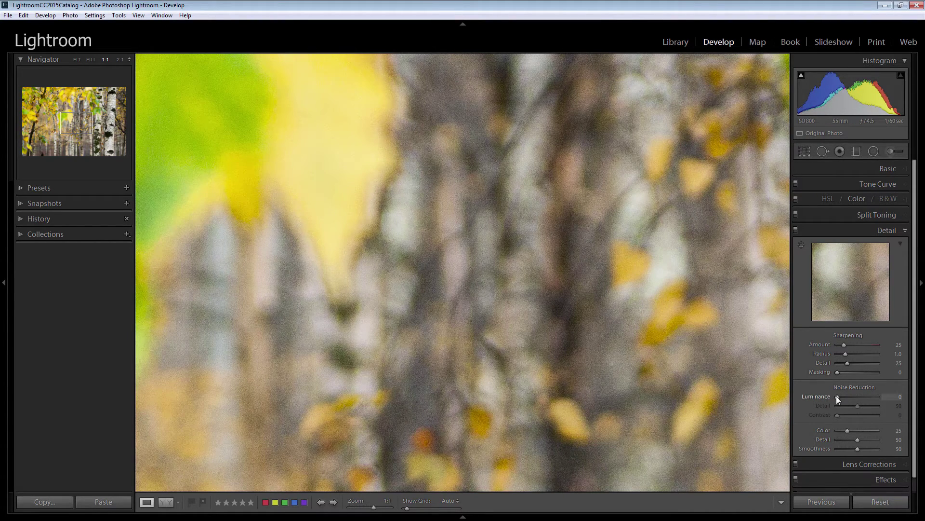
{"action": "left_click_drag", "start_coordinate": [837, 396], "coordinate": [851, 399]}
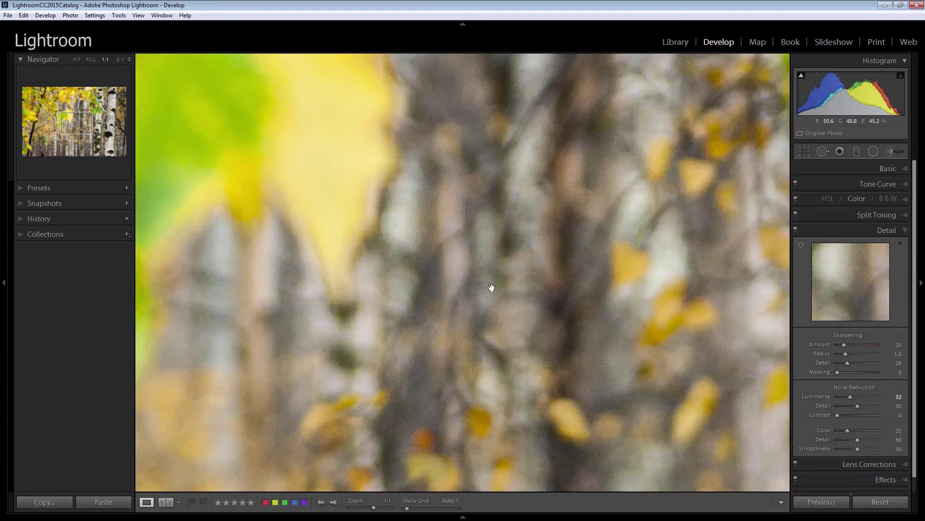
{"action": "left_click_drag", "start_coordinate": [492, 287], "coordinate": [580, 351]}
{"action": "left_click", "coordinate": [491, 308]}
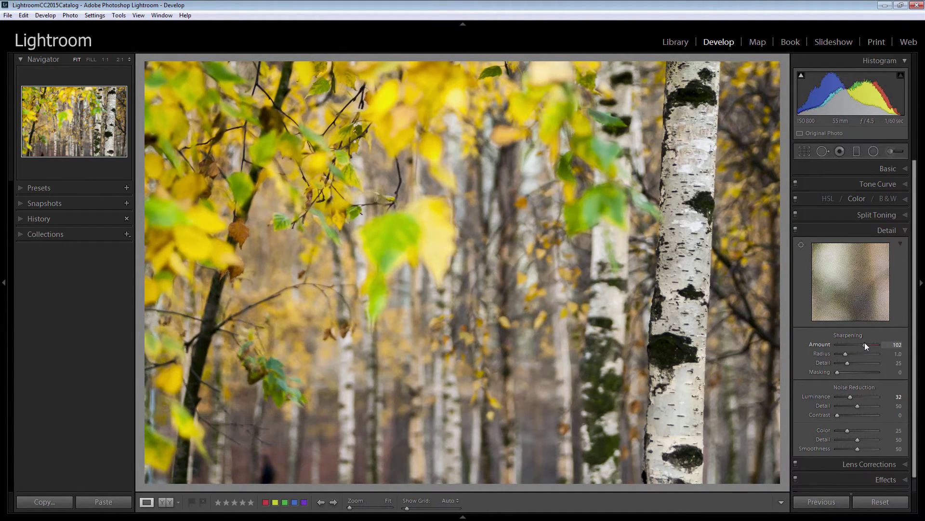
Set sharpening Radius to 1.8 and adjust Detail to 24 while viewing the edge mask preview
{"action": "key", "text": "alt"}
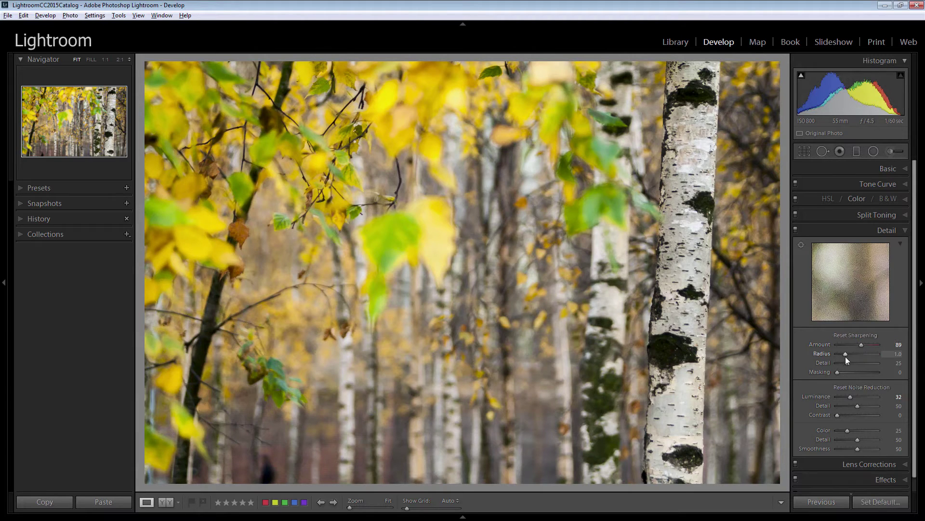
{"action": "left_click", "coordinate": [845, 354], "text": "alt"}
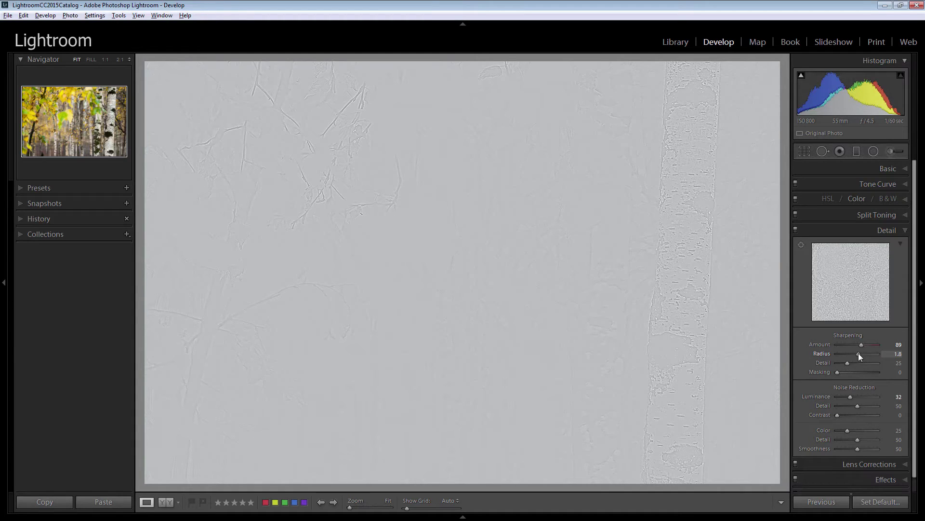
{"action": "left_click_drag", "start_coordinate": [858, 353], "coordinate": [858, 353]}
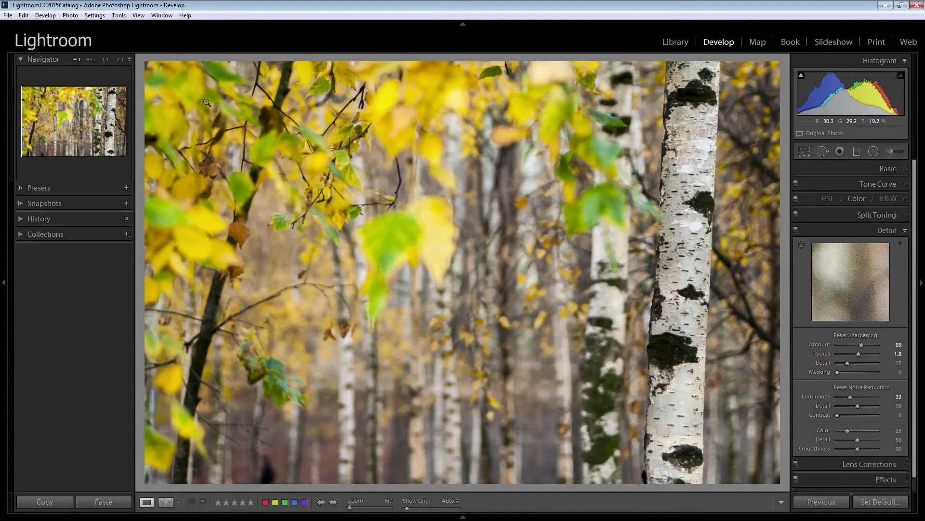
{"action": "left_click_drag", "start_coordinate": [859, 354], "coordinate": [859, 354]}
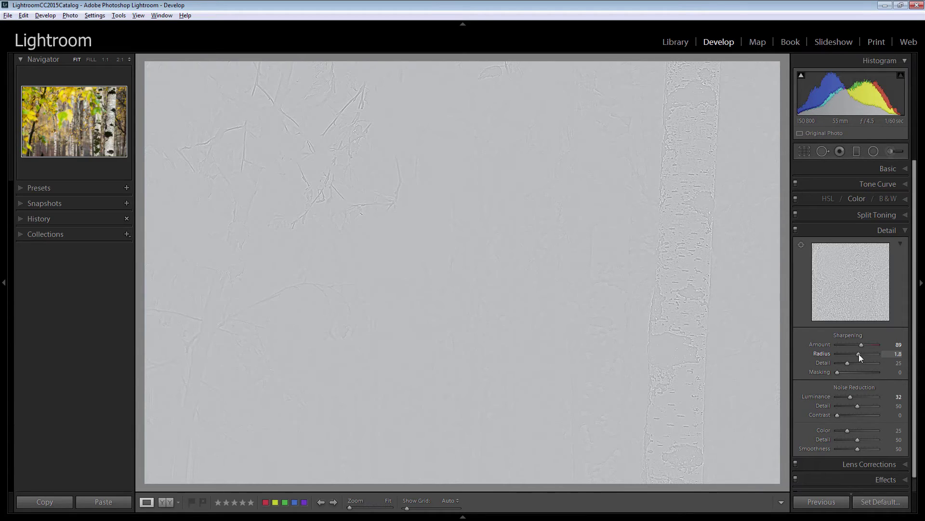
{"action": "left_click_drag", "start_coordinate": [859, 353], "coordinate": [847, 363]}
{"action": "left_click_drag", "start_coordinate": [847, 363], "coordinate": [847, 362]}
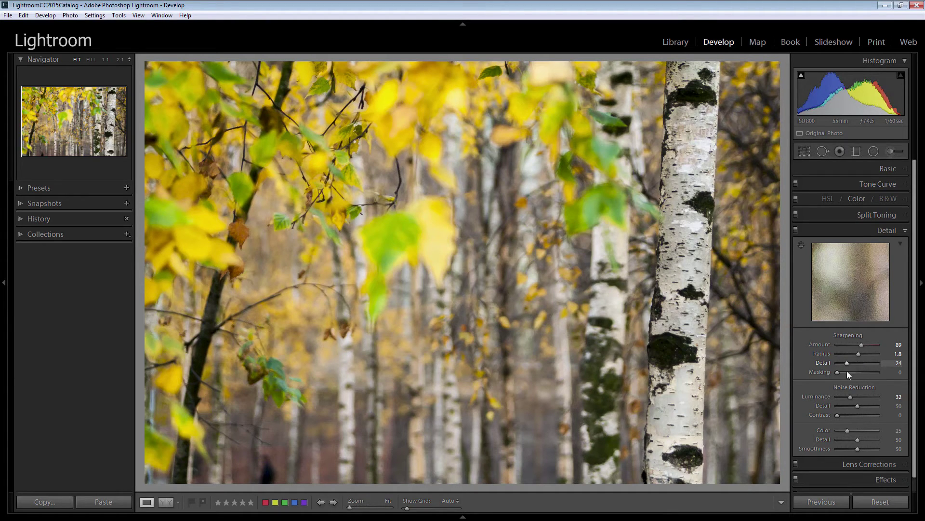
Raise sharpening Masking to 100 using the black-and-white mask preview
{"action": "key", "text": "alt"}
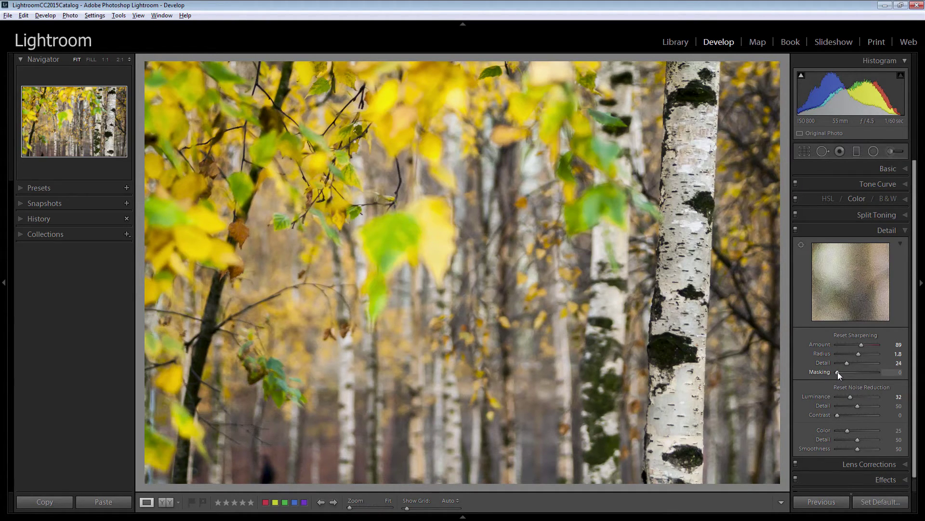
{"action": "left_click_drag", "start_coordinate": [837, 372], "coordinate": [880, 372]}
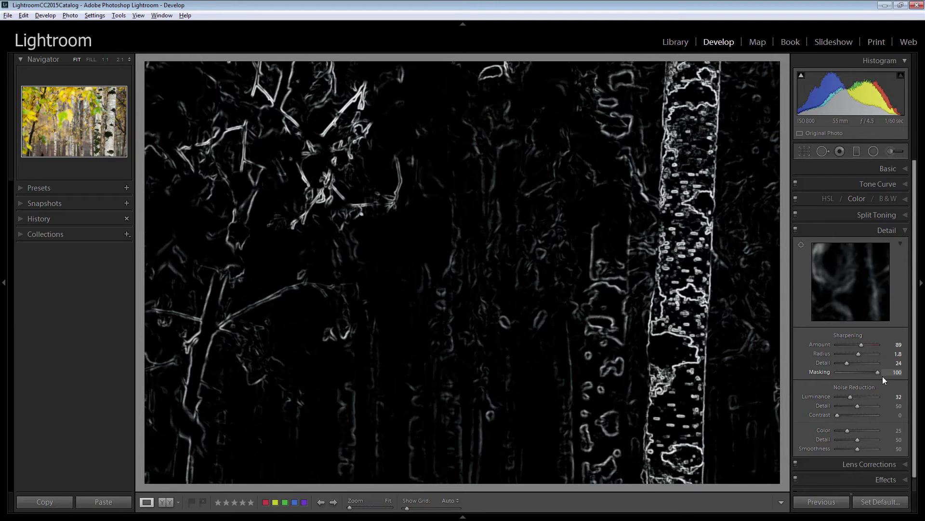
{"action": "left_click_drag", "start_coordinate": [883, 376], "coordinate": [883, 376]}
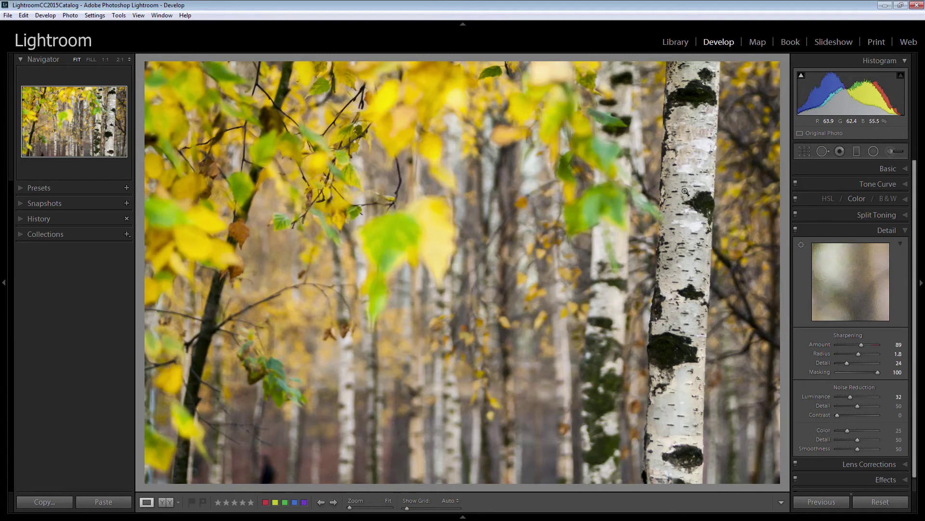
Create a new Adjustment Brush at size 15 and paint it down the main birch trunk
{"action": "left_click", "coordinate": [891, 152]}
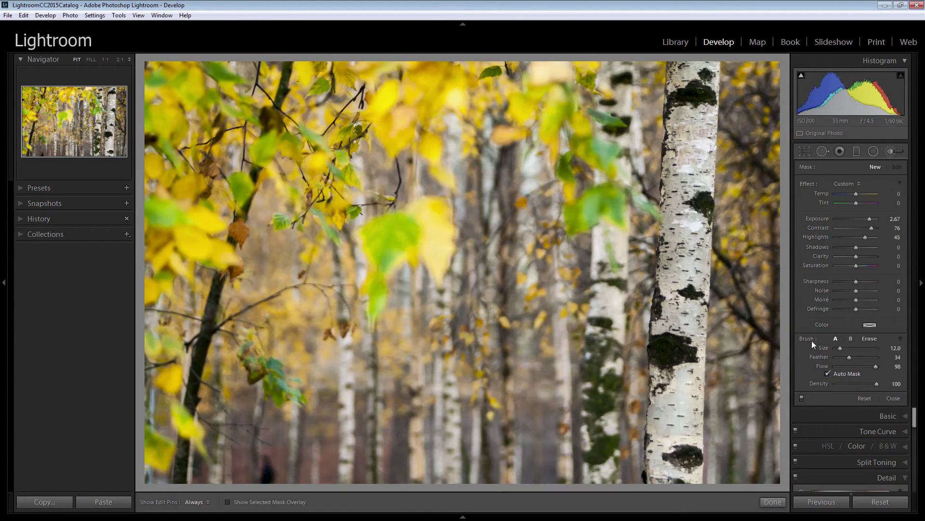
{"action": "left_click_drag", "start_coordinate": [840, 348], "coordinate": [841, 347]}
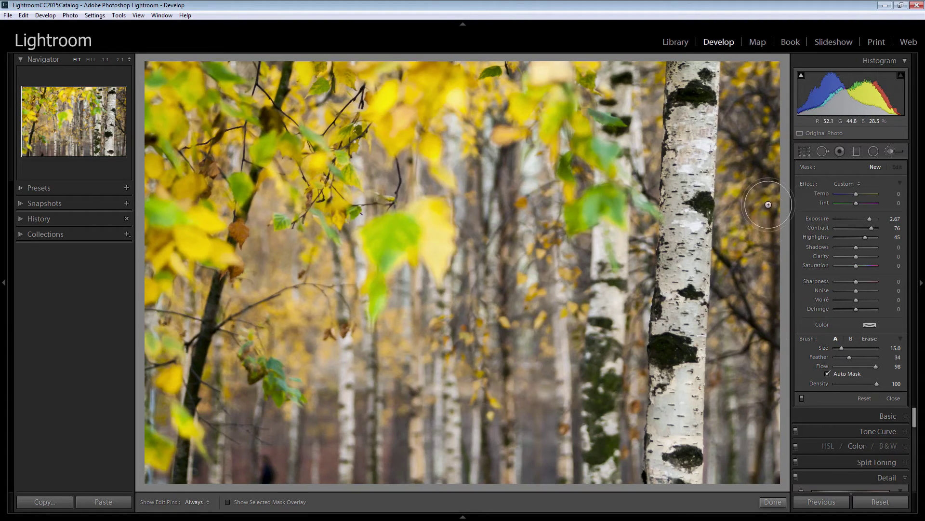
{"action": "key", "text": "h"}
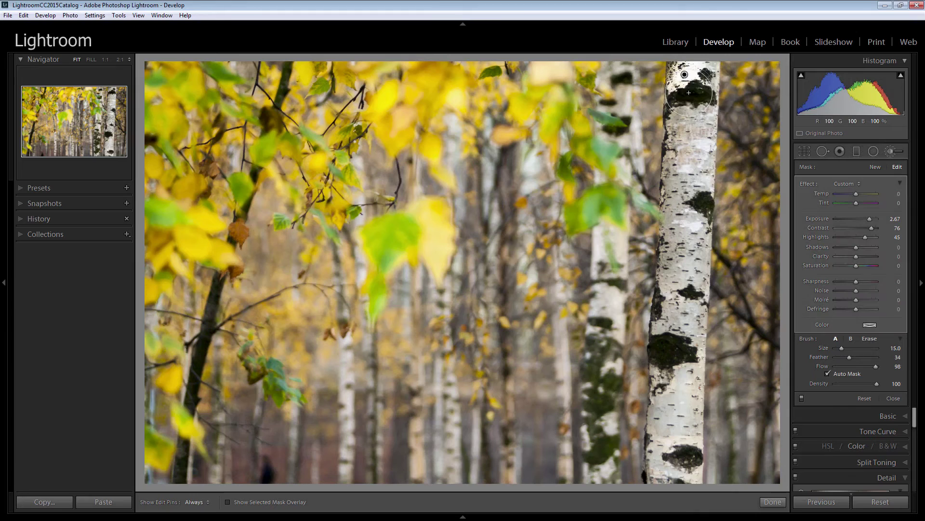
{"action": "mouse_move", "coordinate": [687, 77]}
{"action": "left_mouse_down"}
{"action": "mouse_move", "coordinate": [679, 131]}
{"action": "mouse_move", "coordinate": [704, 72]}
{"action": "mouse_move", "coordinate": [671, 347]}
{"action": "mouse_move", "coordinate": [677, 386]}
{"action": "mouse_move", "coordinate": [675, 300]}
{"action": "mouse_move", "coordinate": [677, 485]}
{"action": "mouse_move", "coordinate": [653, 376]}
{"action": "mouse_move", "coordinate": [685, 279]}
{"action": "mouse_move", "coordinate": [687, 203]}
{"action": "mouse_move", "coordinate": [670, 154]}
{"action": "mouse_move", "coordinate": [682, 130]}
{"action": "mouse_move", "coordinate": [668, 121]}
{"action": "mouse_move", "coordinate": [660, 217]}
{"action": "mouse_move", "coordinate": [680, 282]}
{"action": "mouse_move", "coordinate": [671, 355]}
{"action": "mouse_move", "coordinate": [701, 393]}
{"action": "mouse_move", "coordinate": [672, 485]}
{"action": "mouse_move", "coordinate": [665, 362]}
{"action": "left_mouse_up"}
{"action": "key", "text": "h"}
{"action": "key", "text": "h"}
{"action": "key", "text": "h"}
{"action": "key", "text": "h"}
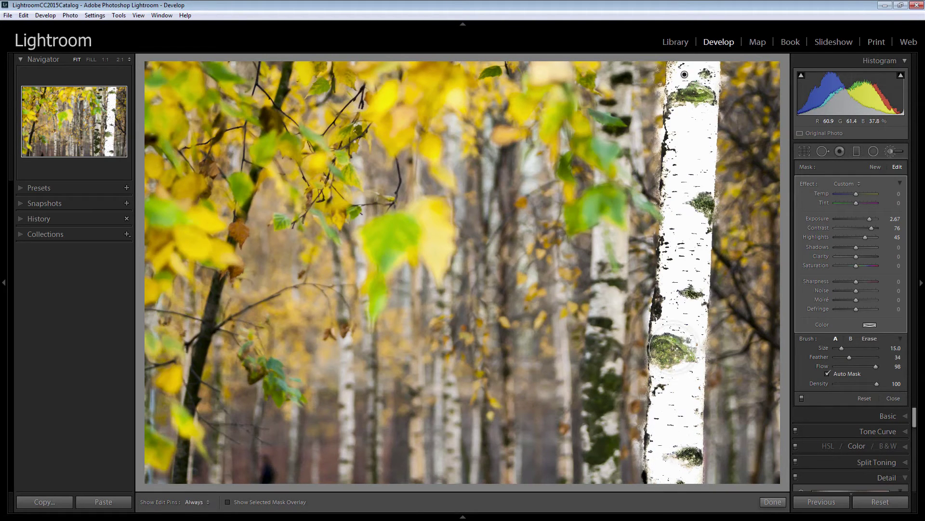
{"action": "key", "text": "h"}
{"action": "key", "text": "h"}
{"action": "key", "text": "h"}
{"action": "key", "text": "h"}
{"action": "key", "text": "h"}
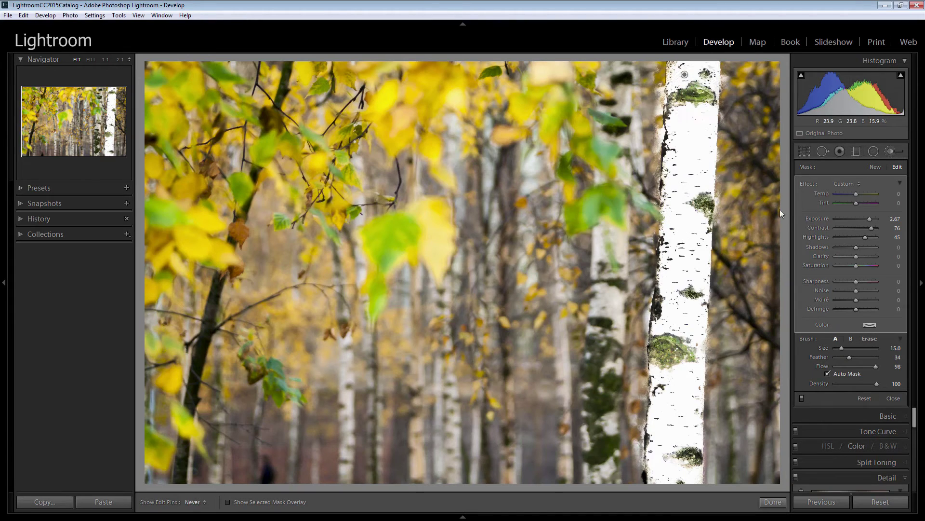
Reset the trunk brush's effects to 0, show the red mask overlay, and erase spill beside the trunk
{"action": "double_click", "coordinate": [805, 184]}
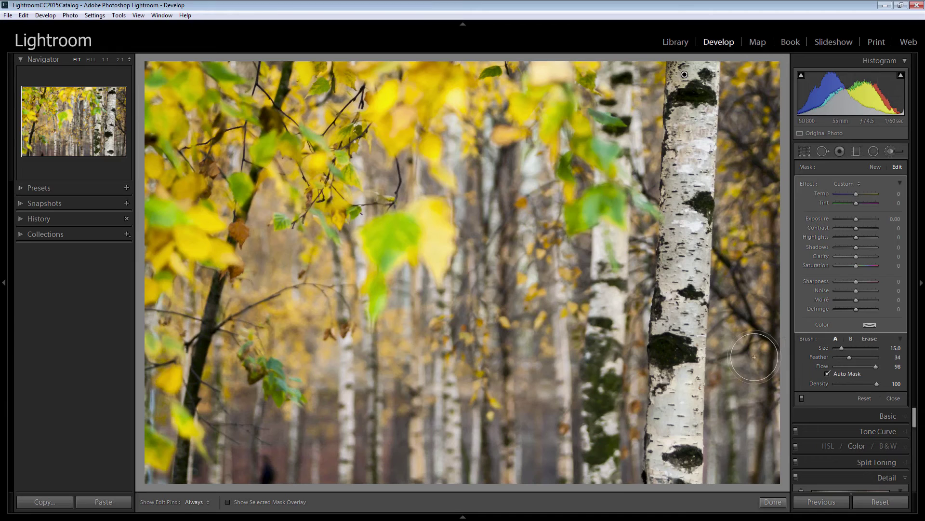
{"action": "left_click", "coordinate": [230, 501]}
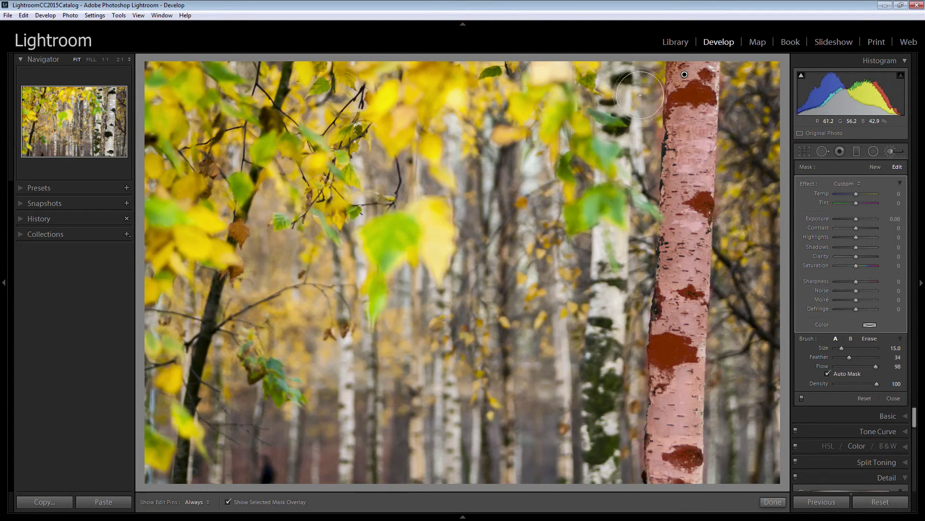
{"action": "left_click", "coordinate": [869, 338]}
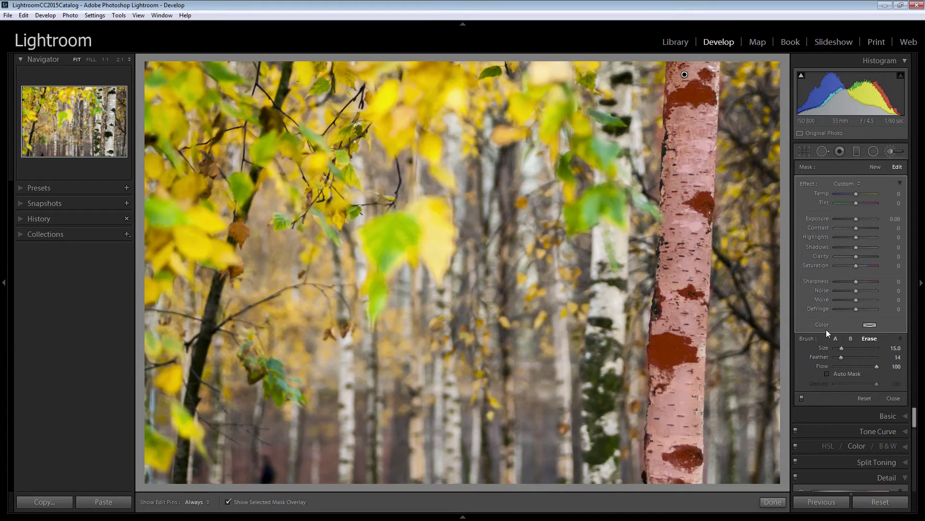
{"action": "mouse_move", "coordinate": [625, 63]}
{"action": "left_mouse_down"}
{"action": "mouse_move", "coordinate": [647, 80]}
{"action": "mouse_move", "coordinate": [636, 118]}
{"action": "mouse_move", "coordinate": [644, 78]}
{"action": "left_mouse_up"}
{"action": "key", "text": "h"}
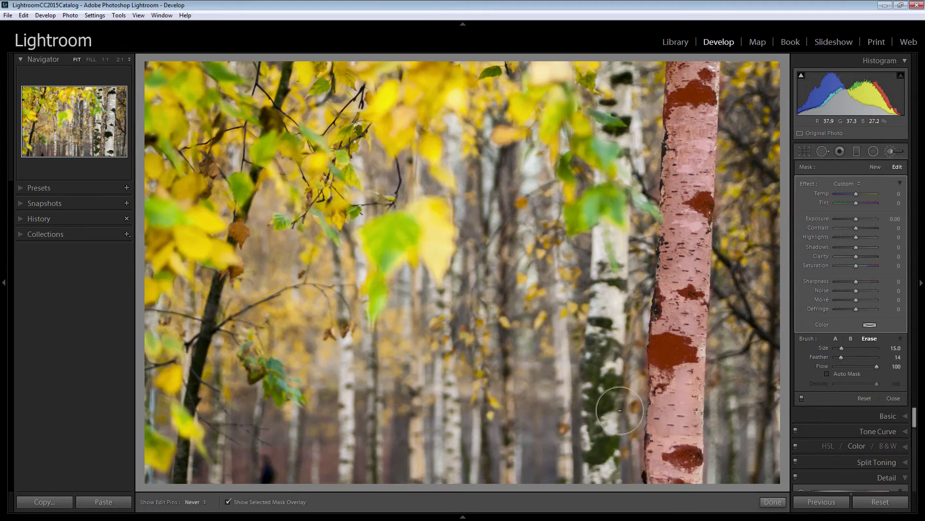
{"action": "key", "text": "h"}
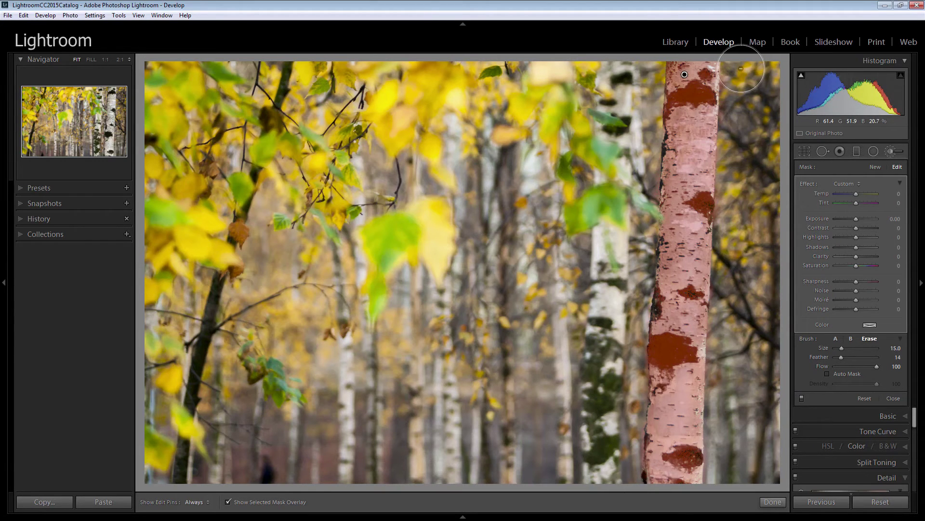
{"action": "key", "text": "h"}
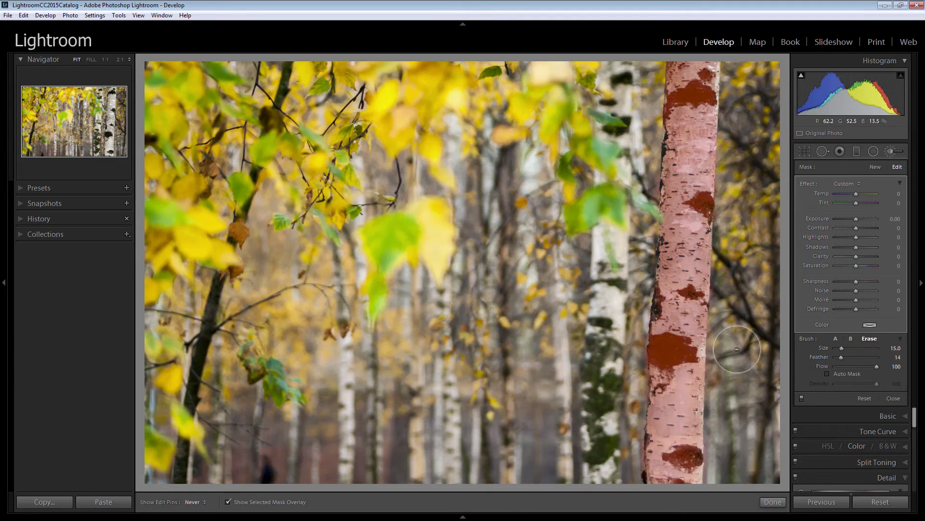
{"action": "key", "text": "h"}
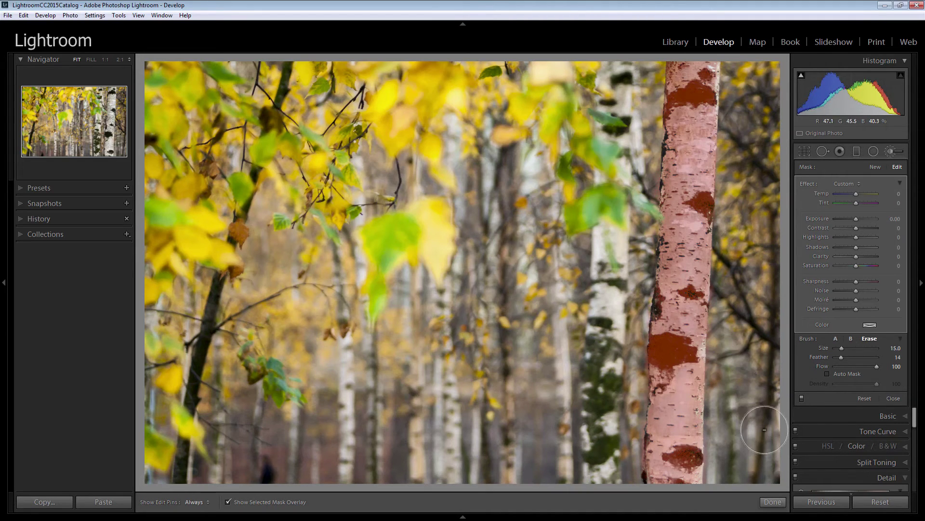
Hide the mask overlay and give the trunk brush Clarity 43 and Sharpness 71, with Exposure reset to 0
{"action": "left_click", "coordinate": [228, 502]}
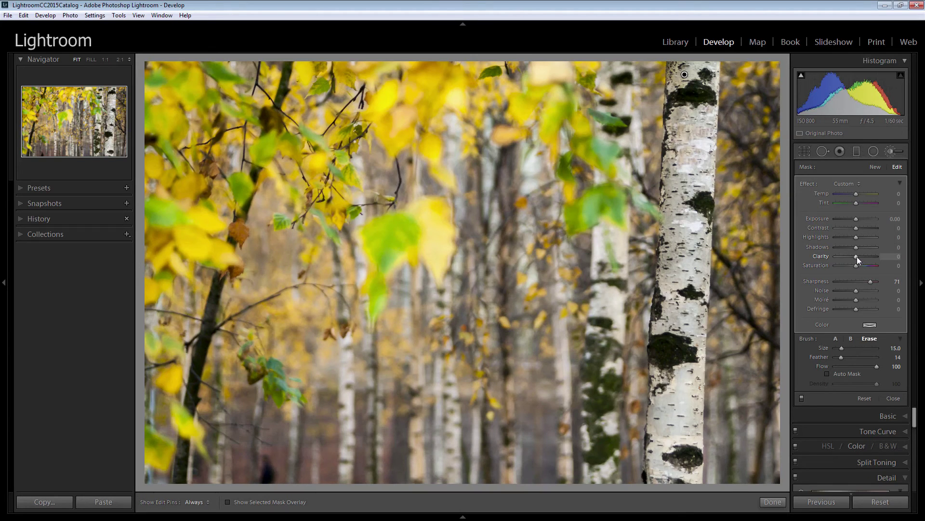
{"action": "left_click_drag", "start_coordinate": [873, 258], "coordinate": [874, 259]}
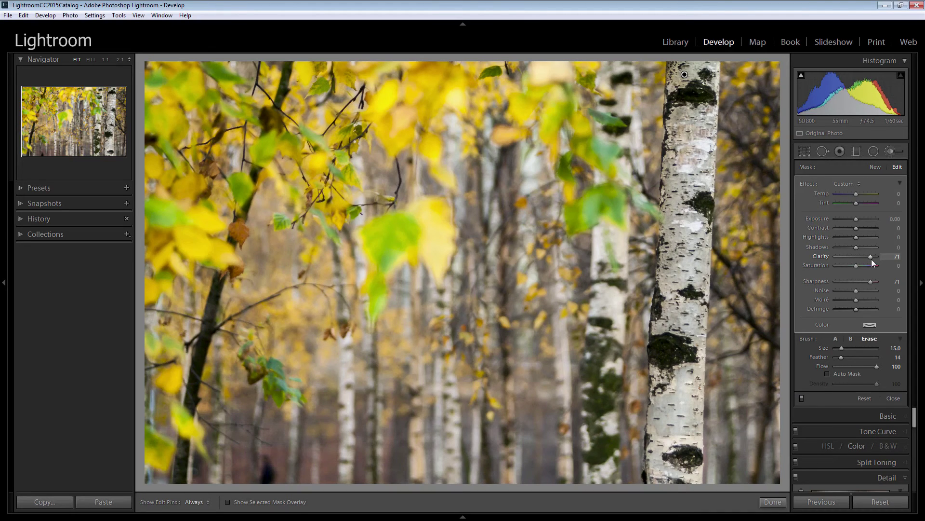
{"action": "left_click_drag", "start_coordinate": [866, 259], "coordinate": [863, 259]}
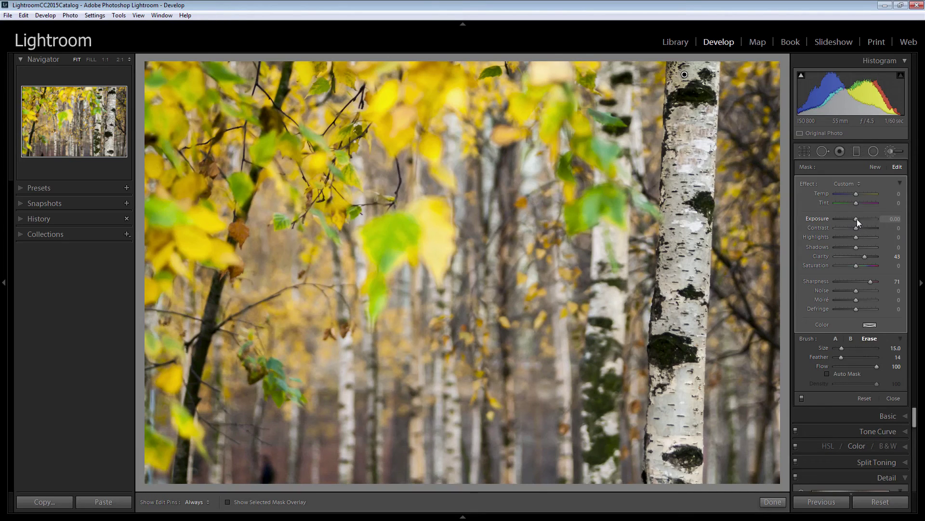
{"action": "left_click_drag", "start_coordinate": [857, 219], "coordinate": [858, 219]}
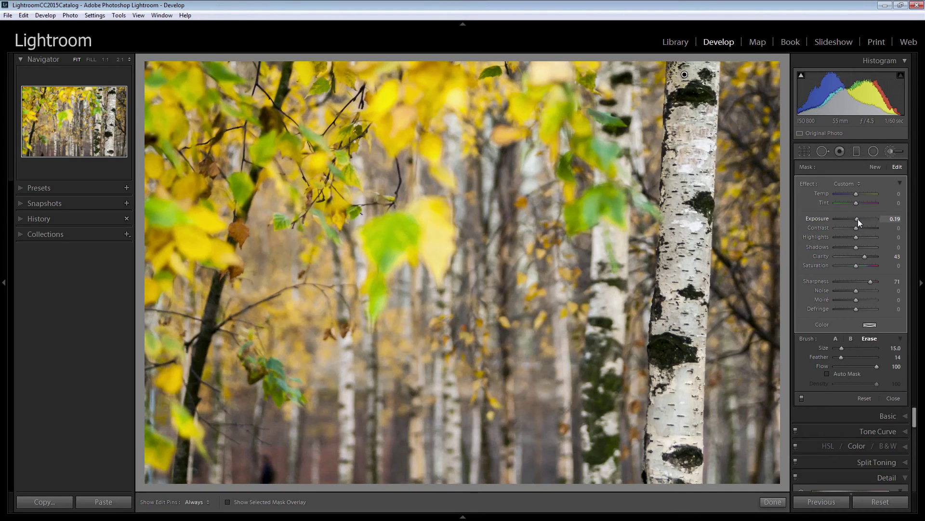
{"action": "double_click", "coordinate": [858, 219]}
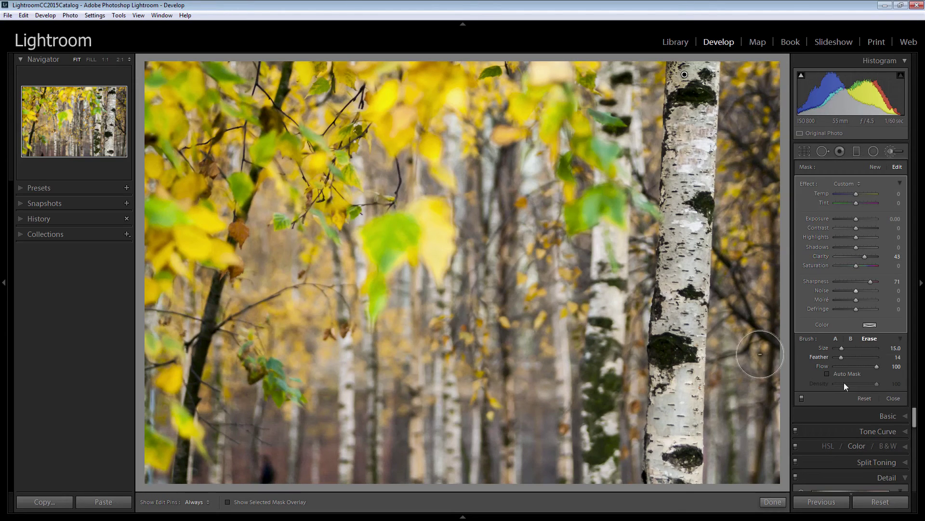
Finish the trunk brush and set Post-Crop Vignetting Amount to -7 for slightly darker corners
{"action": "left_click", "coordinate": [773, 502]}
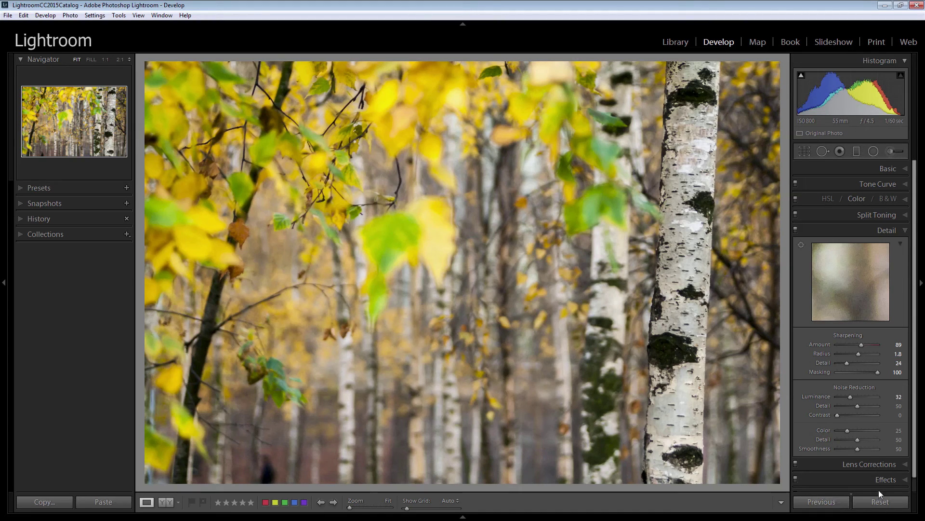
{"action": "left_click", "coordinate": [902, 479]}
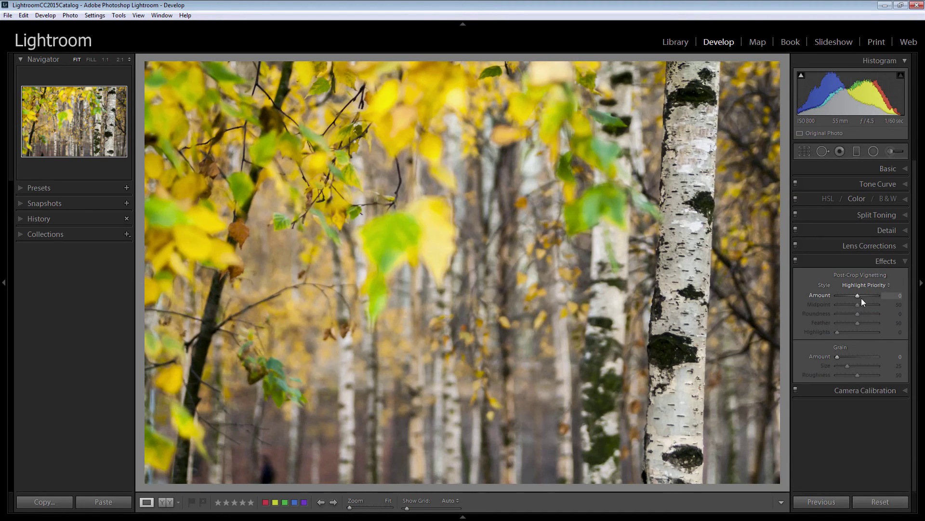
{"action": "left_click_drag", "start_coordinate": [857, 295], "coordinate": [857, 294]}
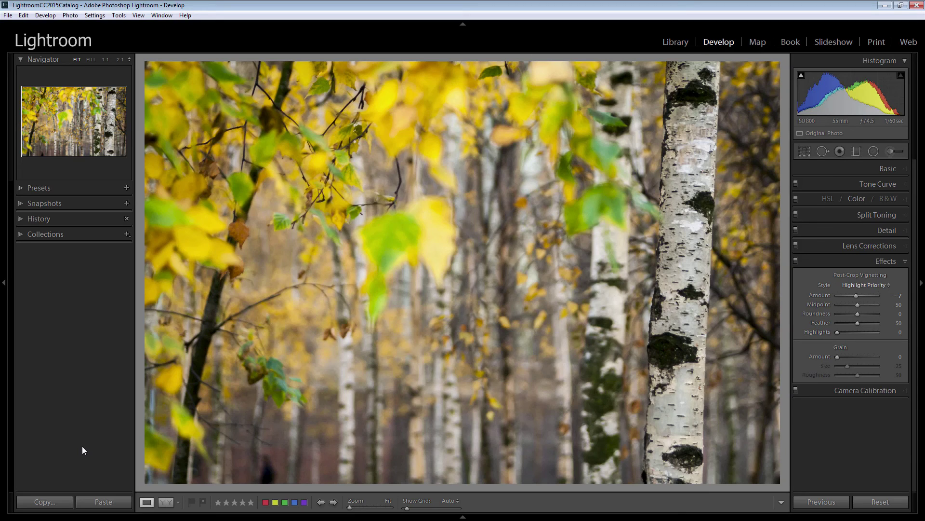
{"action": "key", "text": "backslash"}
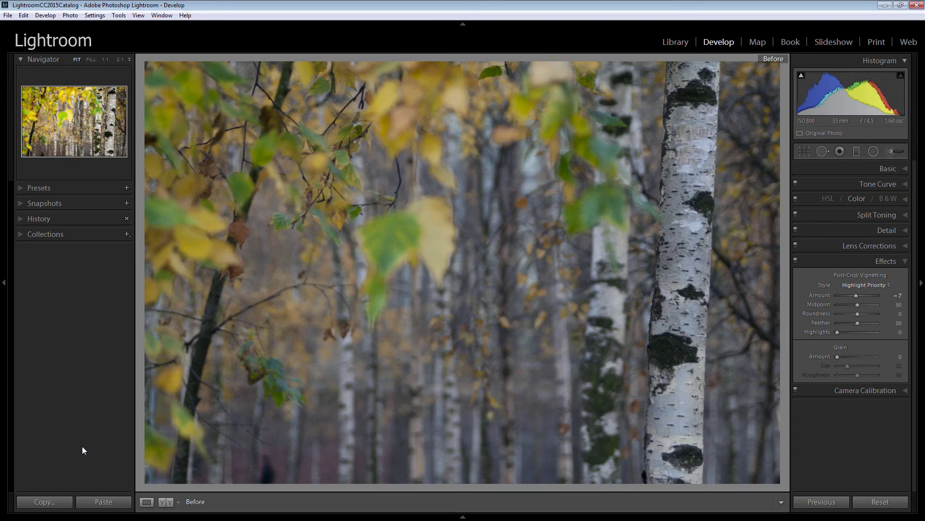
{"action": "key", "text": "backslash"}
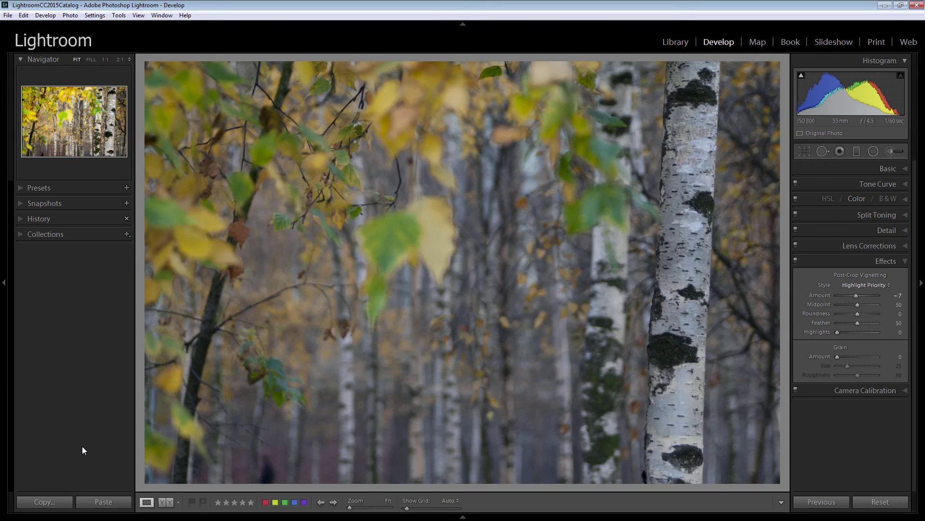